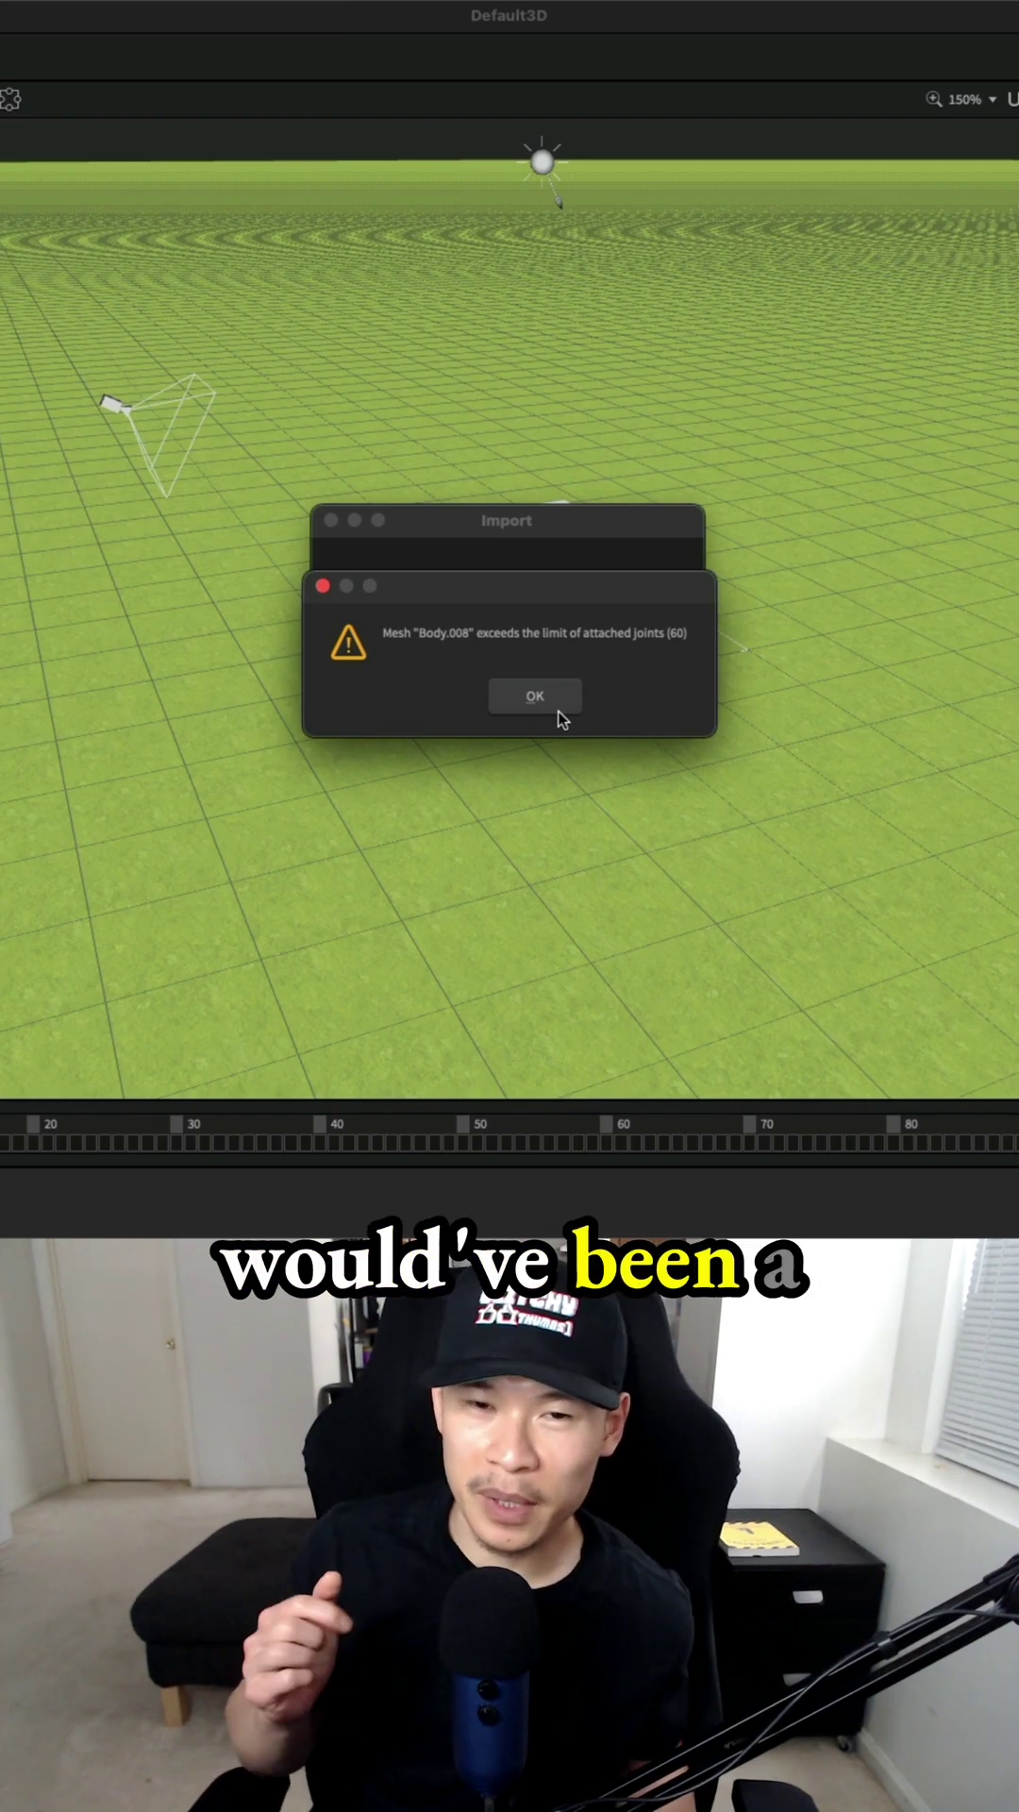
# - Dismiss the too-many-joints import error to show the turtle and its labelled bones in Characters3.blend
pyautogui.click(558, 711)
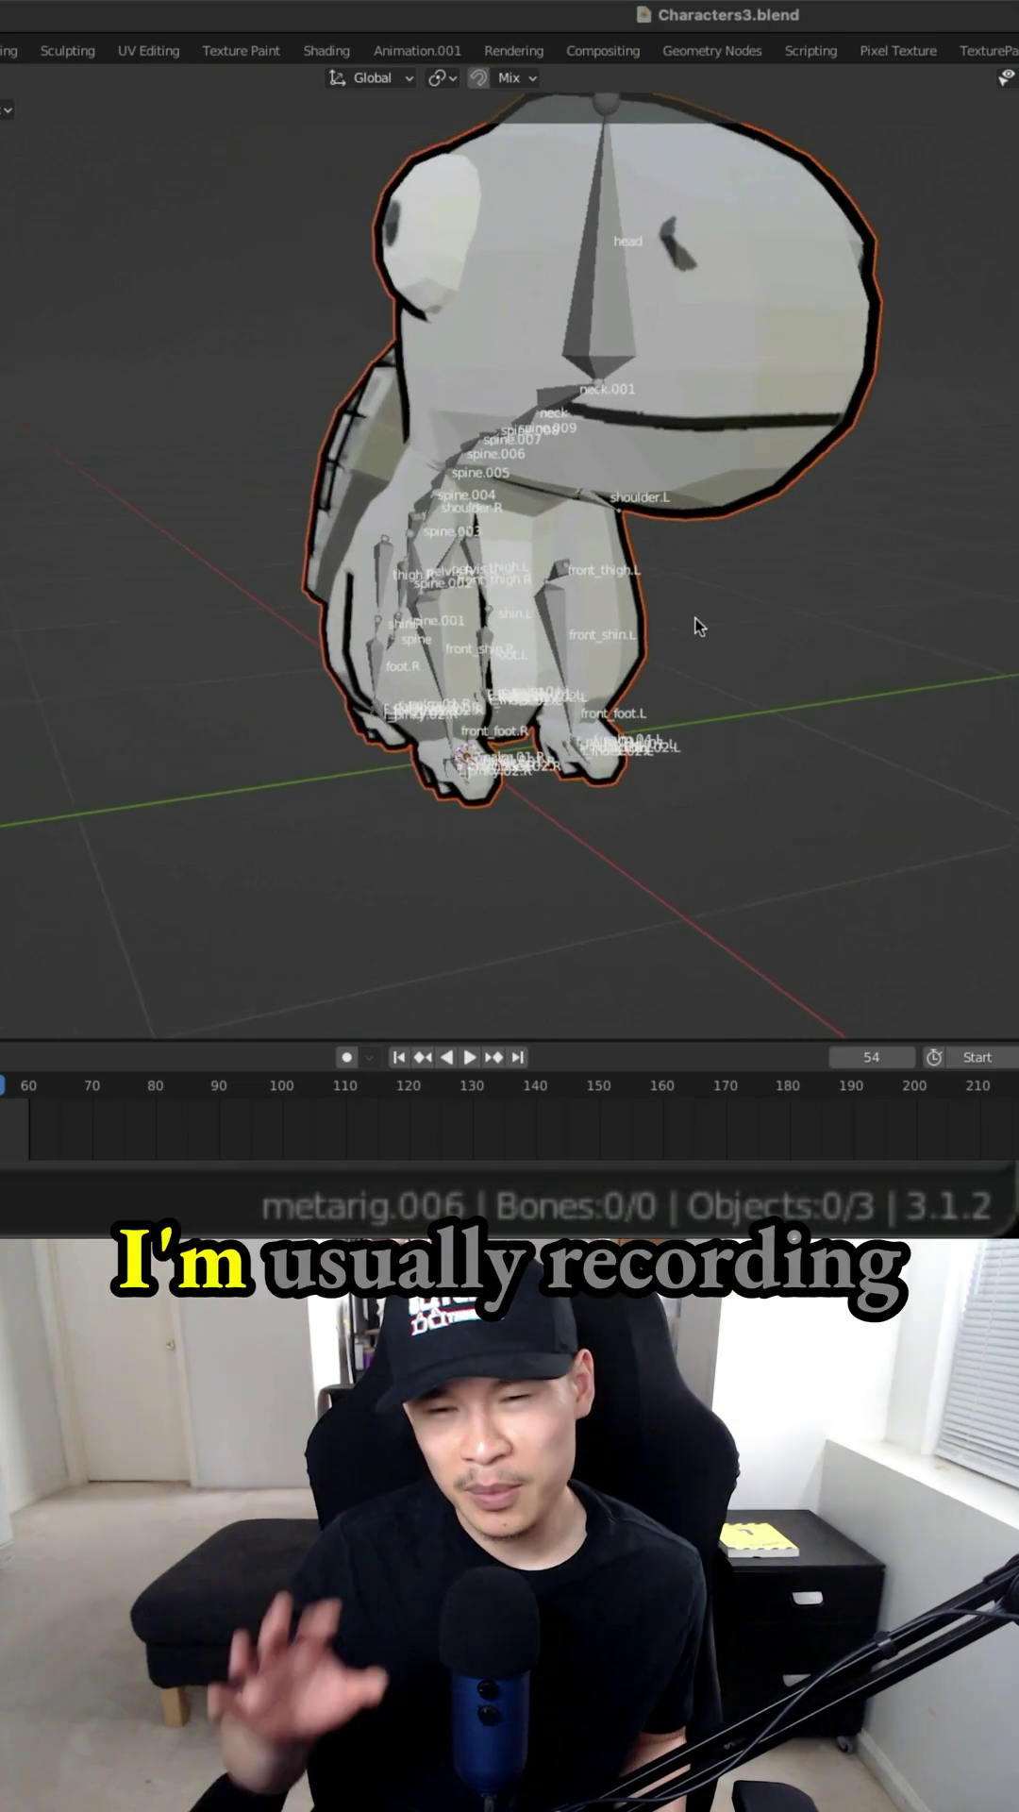
# - Face the turtle's front and edit armature rig.003, so statistics show 85 joints and 57 bones
pyautogui.moveTo(485, 618); pyautogui.dragTo(604, 606, button='middle')
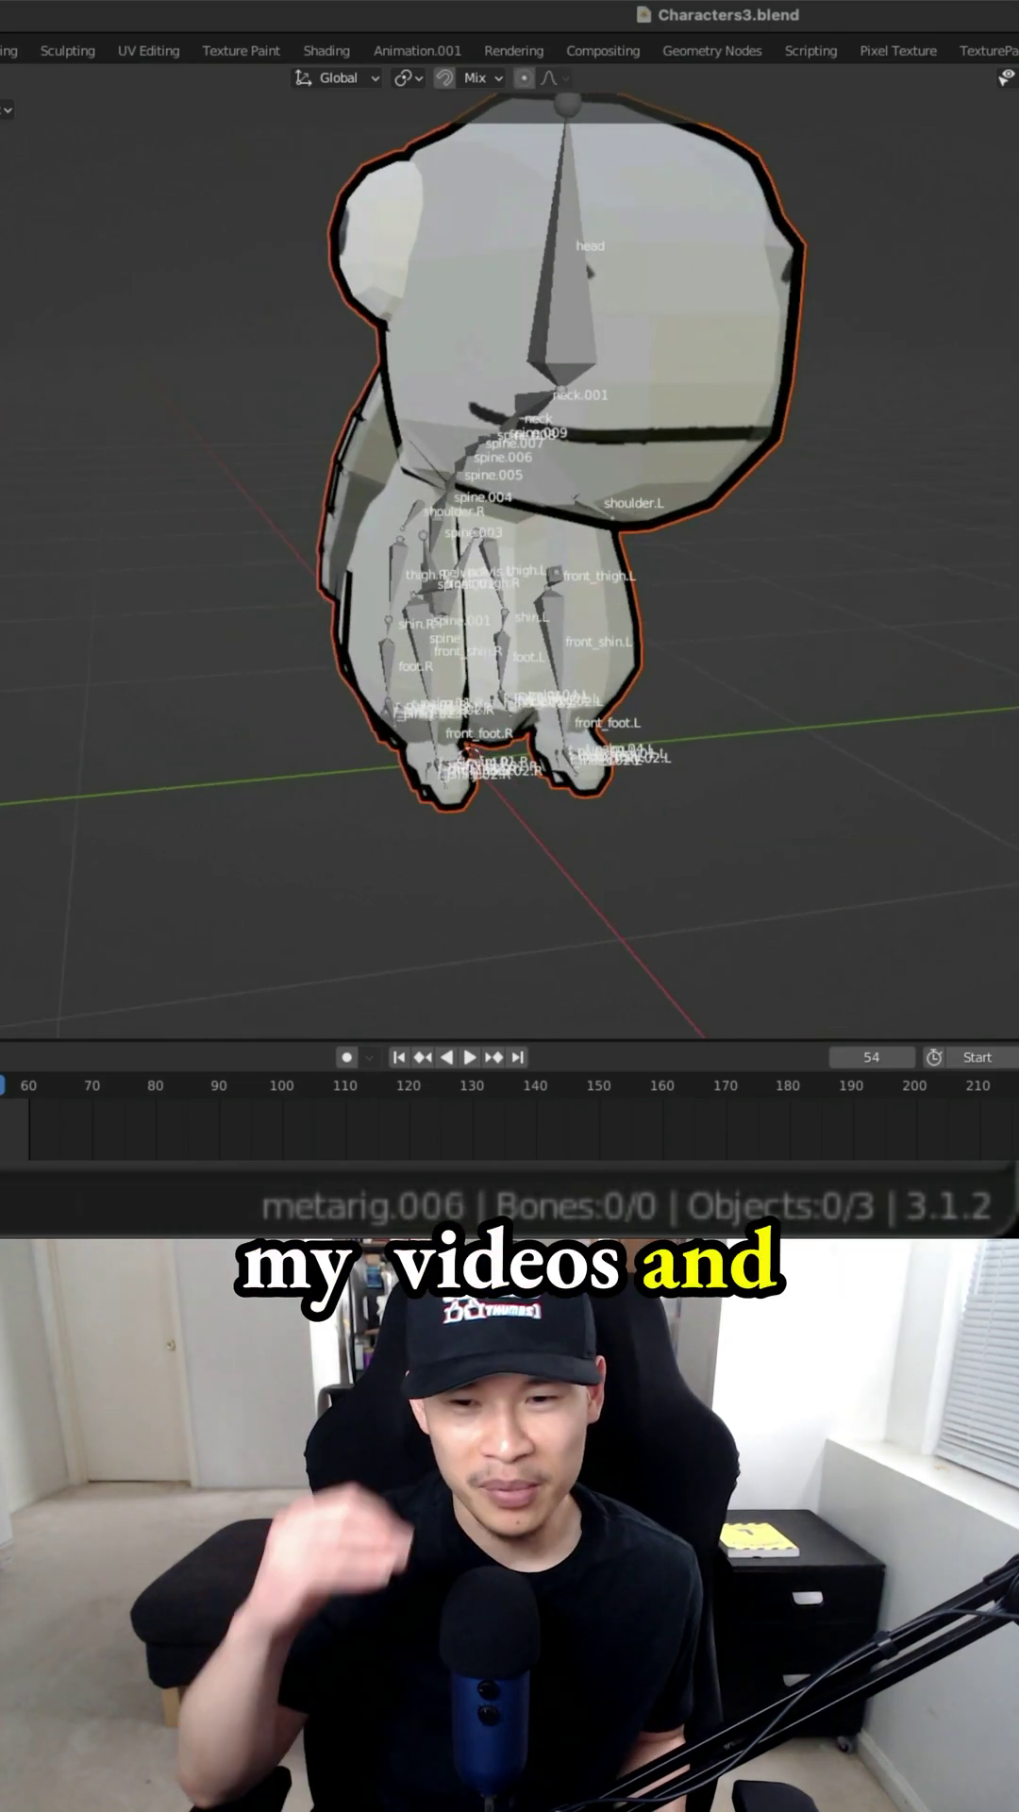
pyautogui.press('Tab')
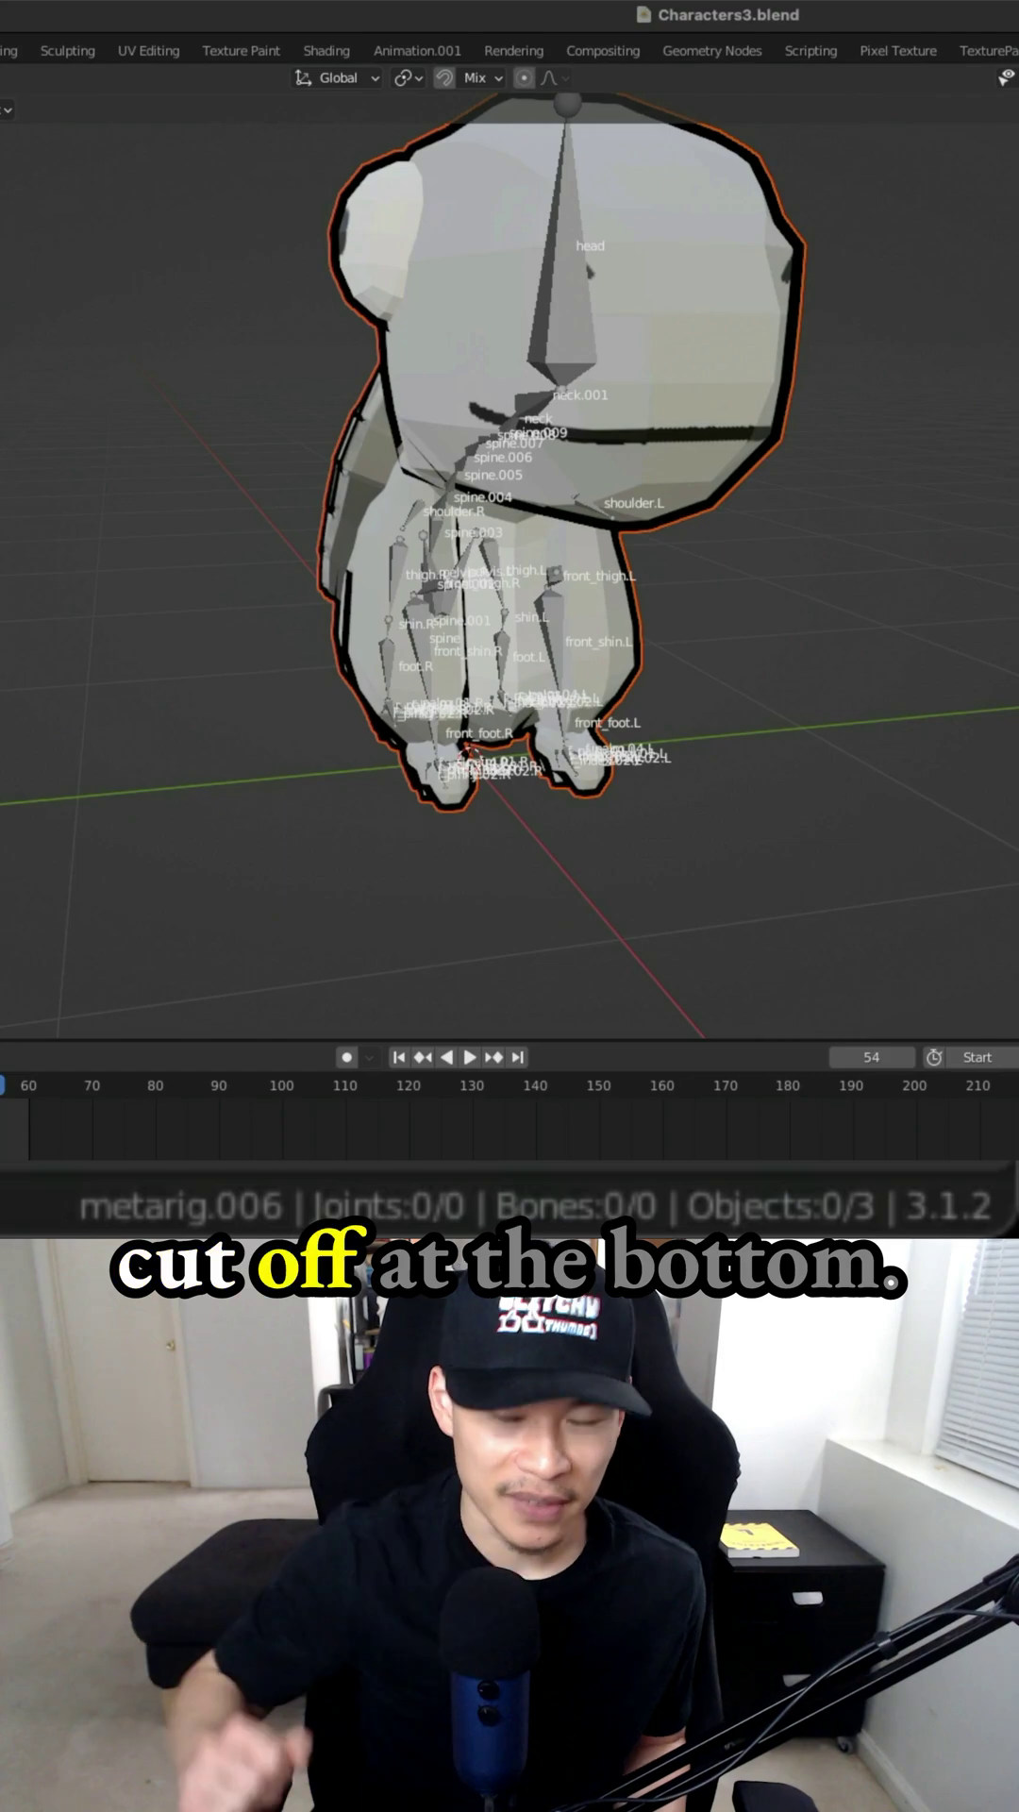
pyautogui.press('i')
pyautogui.press('Tab')
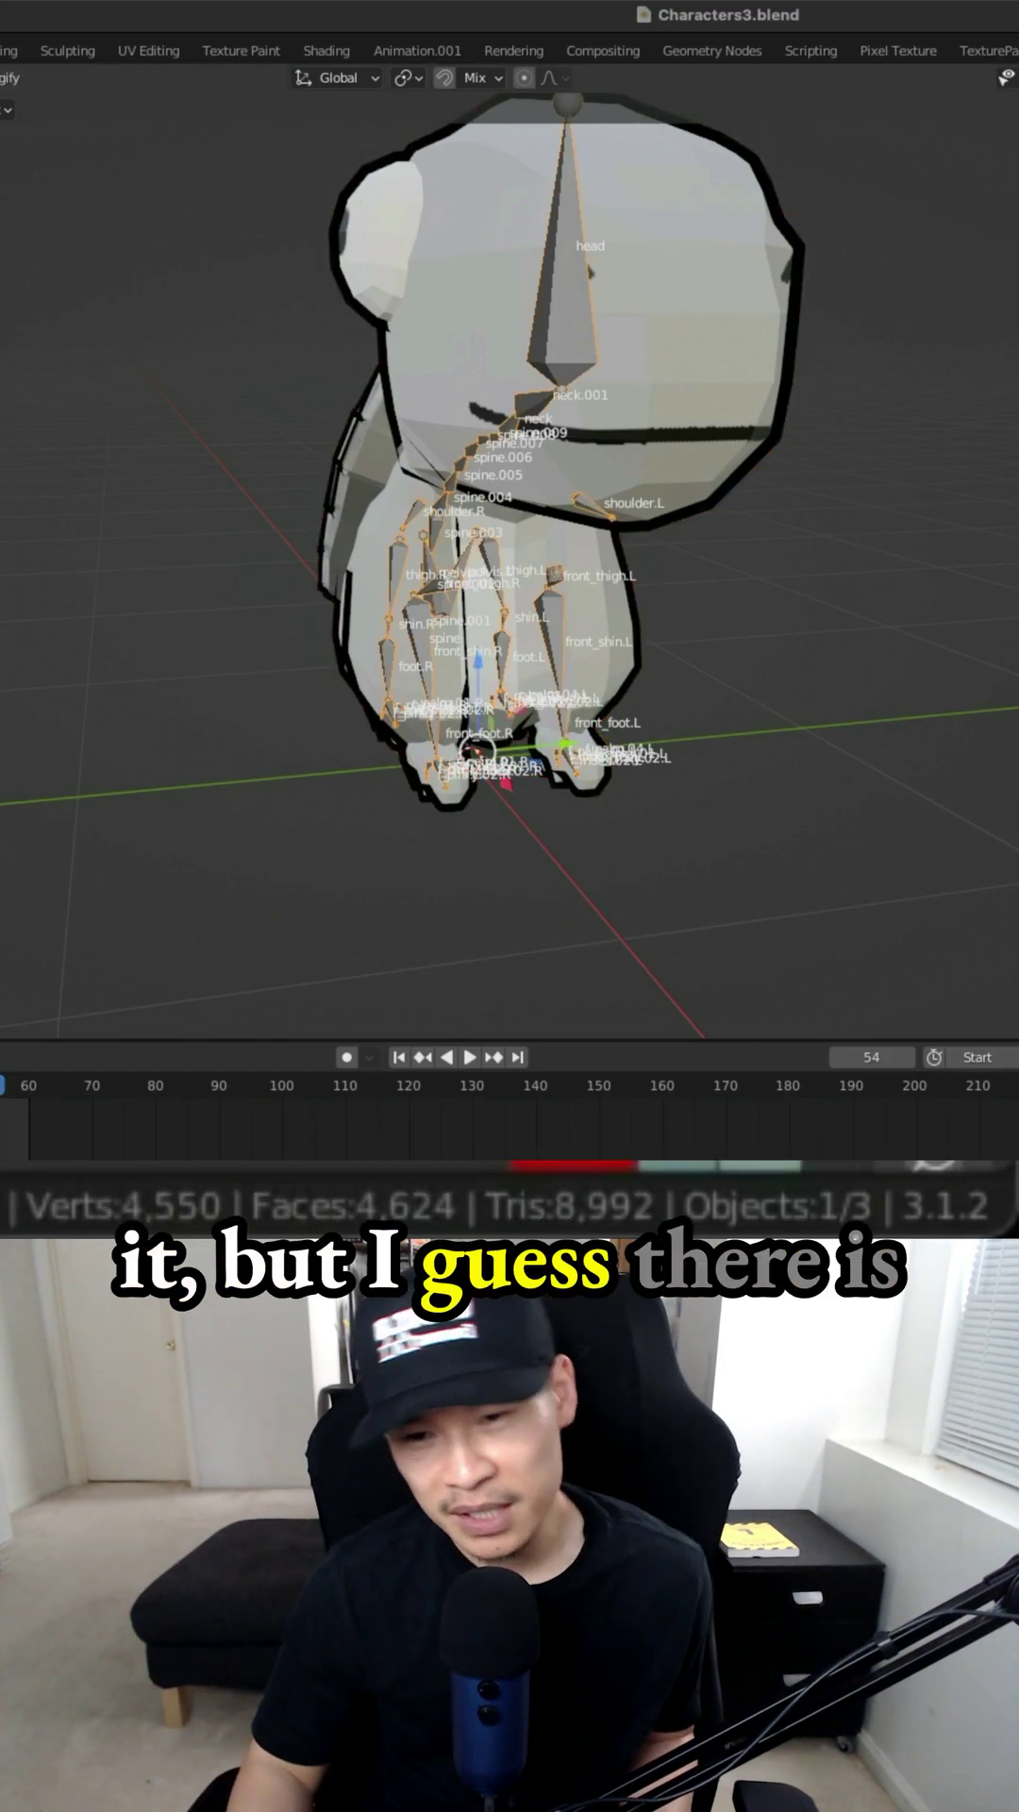
pyautogui.press('Tab')
pyautogui.scroll(3, 569, 670)
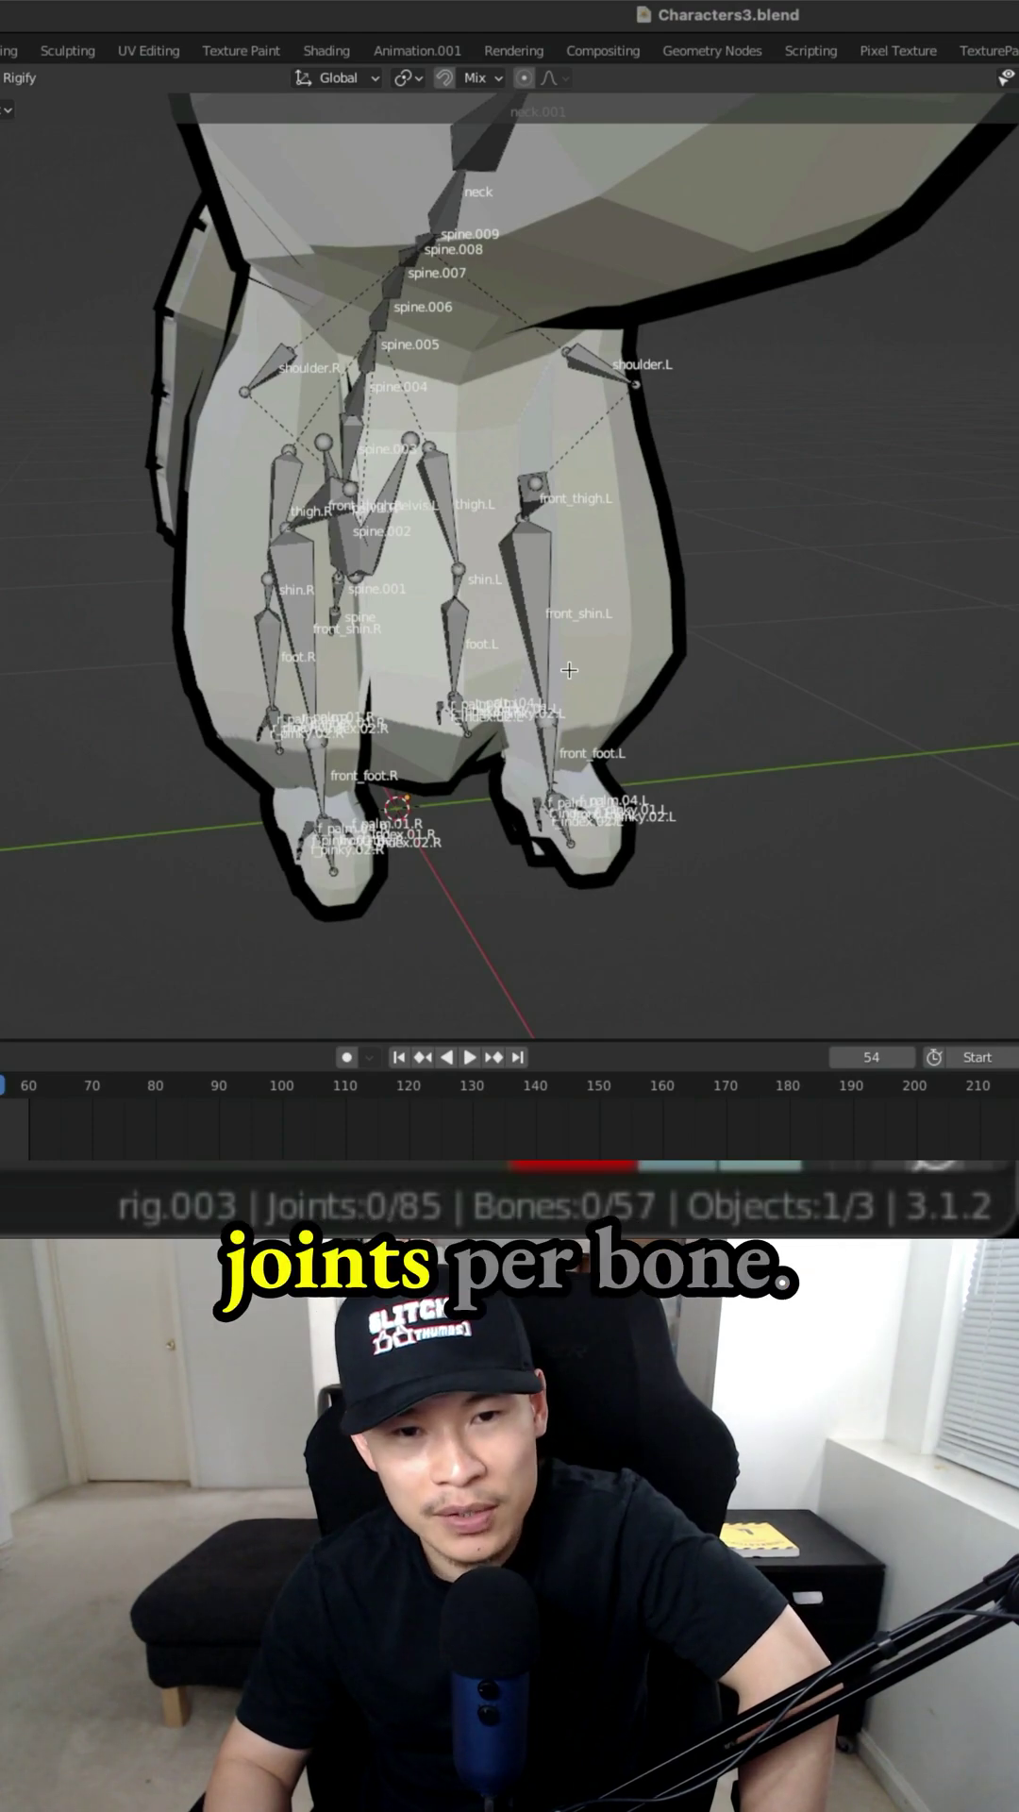
pyautogui.moveTo(570, 669)
pyautogui.mouseDown(button='middle')
pyautogui.moveTo(712, 673)
pyautogui.moveTo(466, 892)
pyautogui.mouseUp(button='middle')
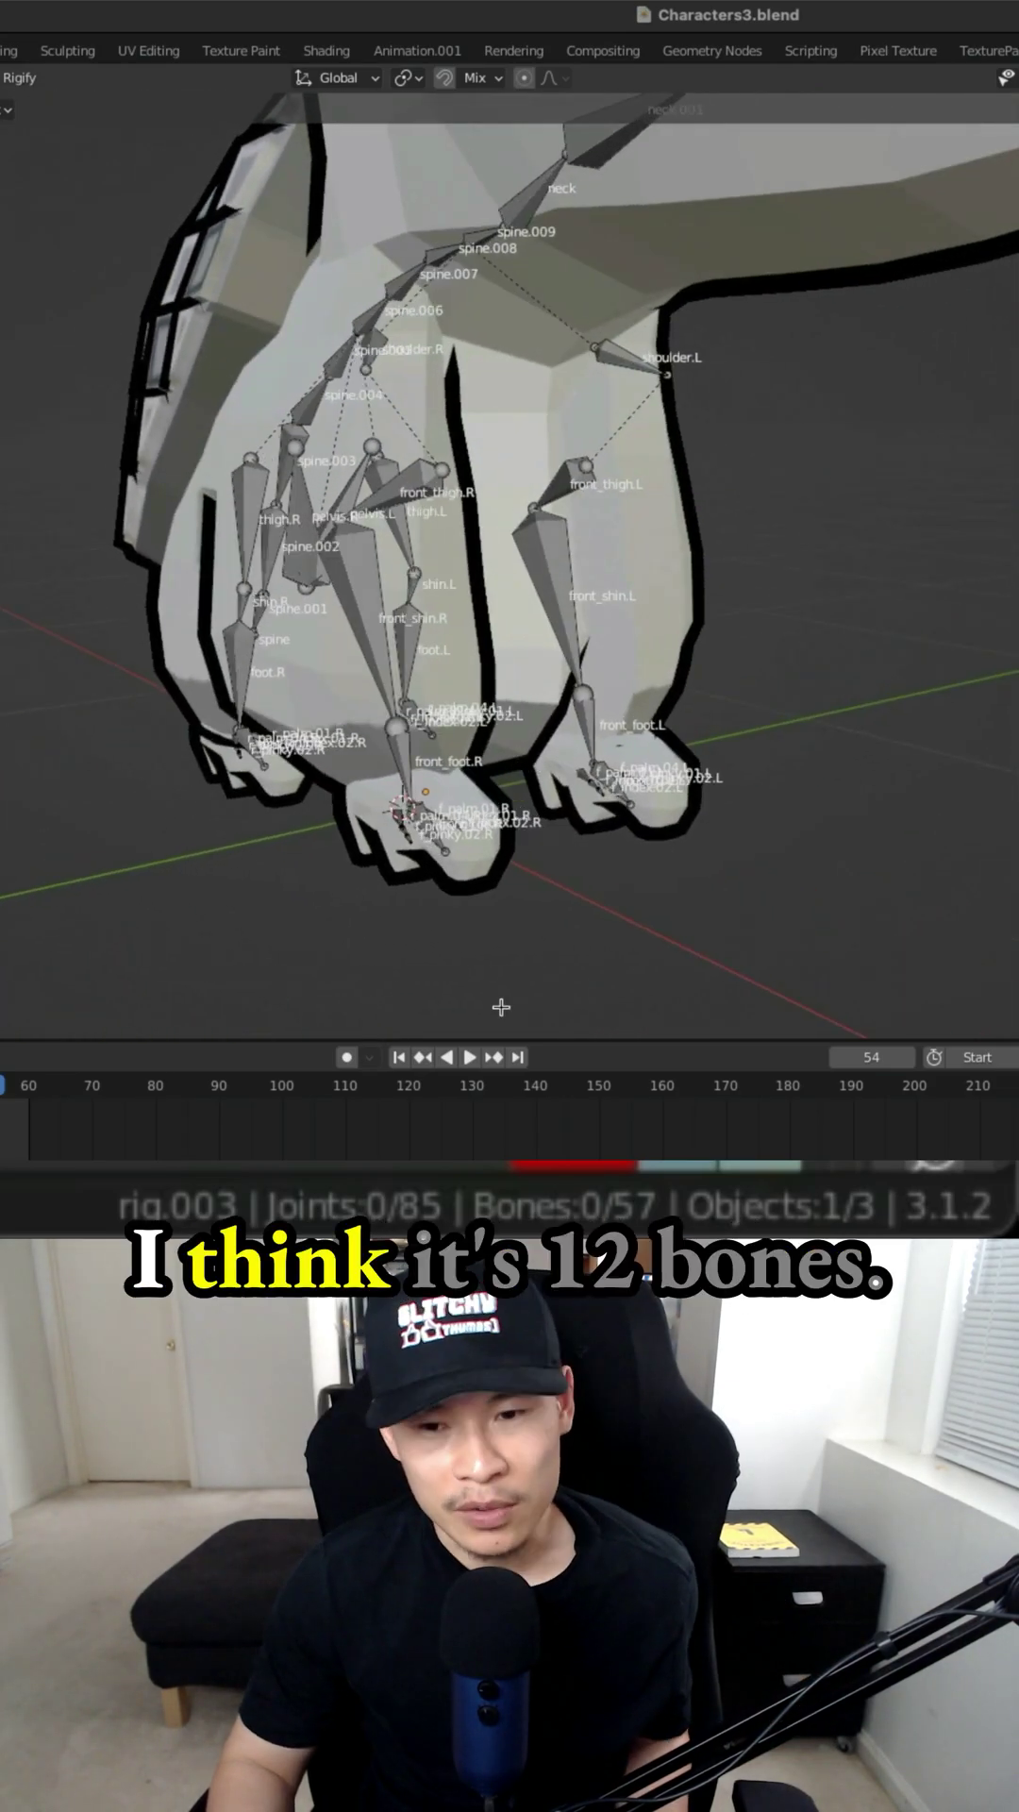